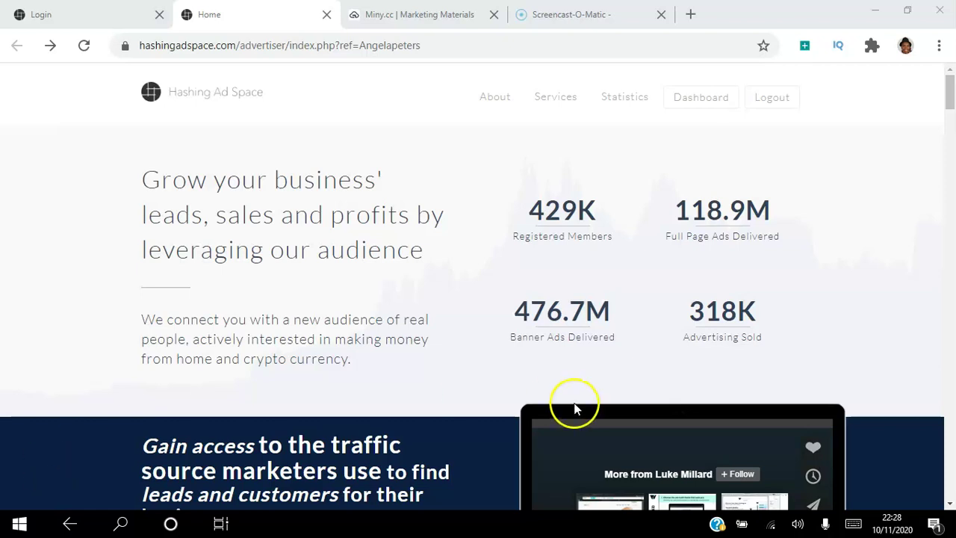
Log in from the Login tab after ticking the reCAPTCHA 'I'm not a robot' box
{"action": "left_click", "coordinate": [950, 120]}
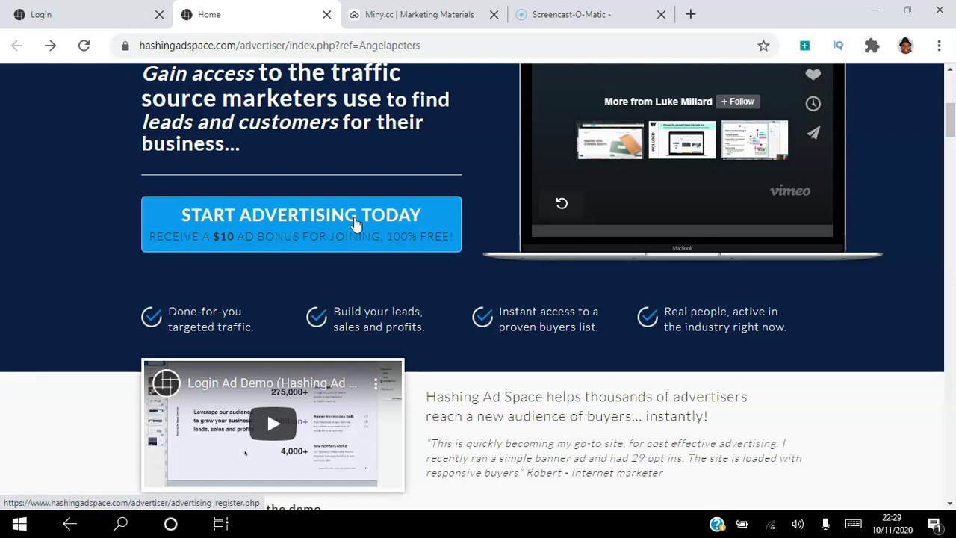
{"action": "left_click_drag", "start_coordinate": [949, 115], "coordinate": [950, 84]}
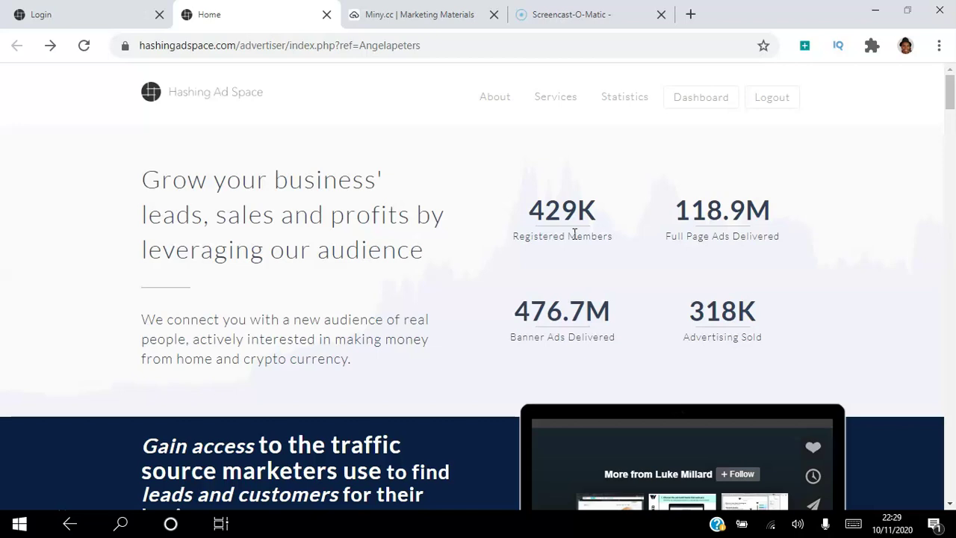
{"action": "left_click", "coordinate": [116, 21]}
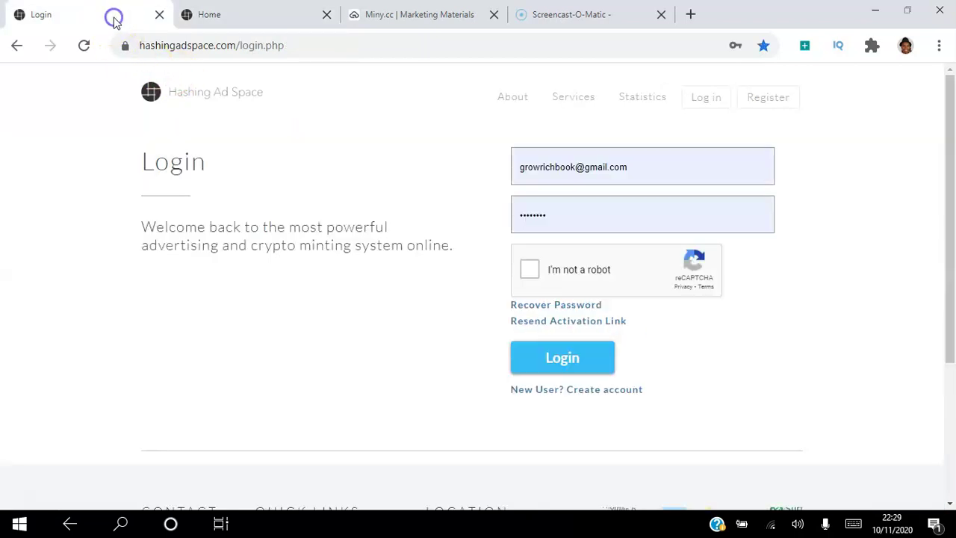
{"action": "left_click", "coordinate": [529, 269]}
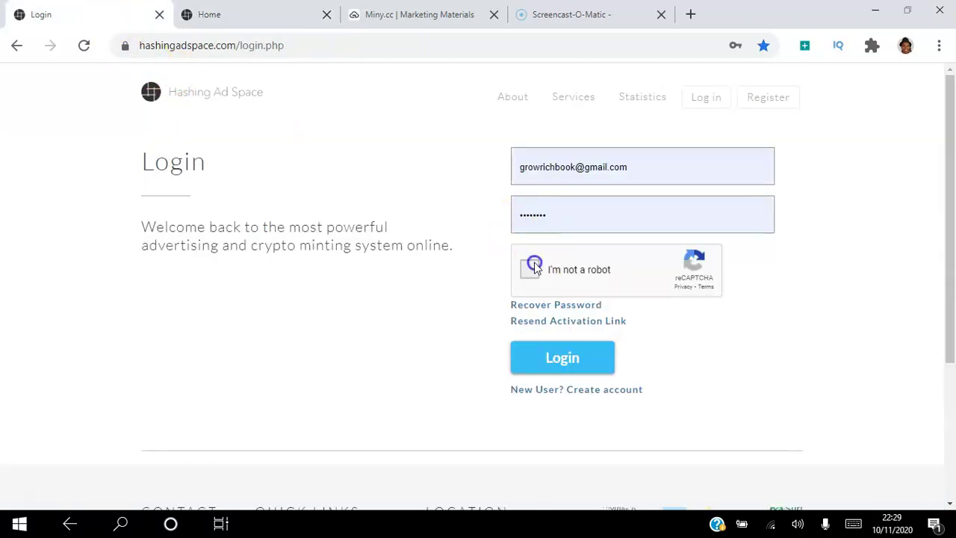
{"action": "left_click", "coordinate": [564, 364]}
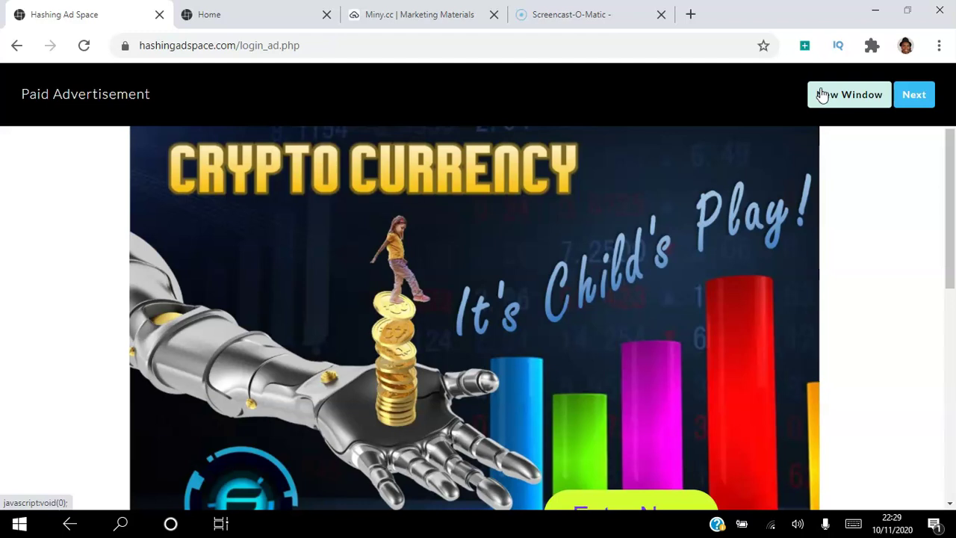
Advance past the first paid ad to the Lockdown Money 'Earn FREE Money!' ad
{"action": "left_click", "coordinate": [829, 95]}
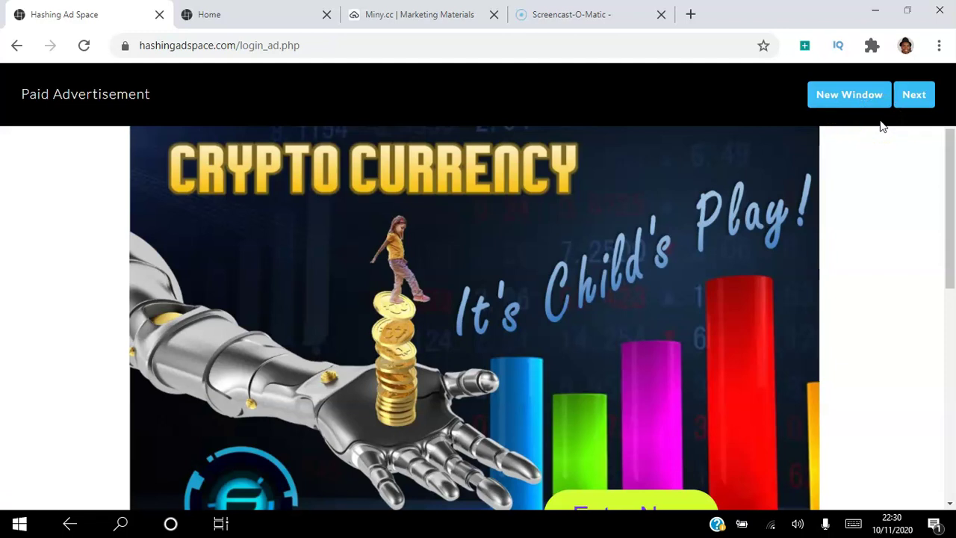
{"action": "left_click", "coordinate": [917, 97]}
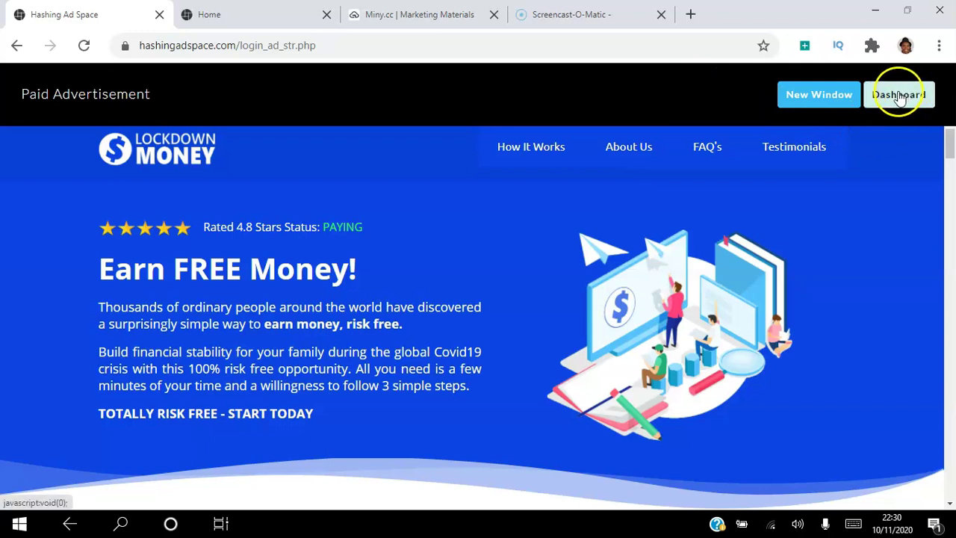
Go to the Dashboard and switch to the Ad Portal through the header dropdown
{"action": "left_click", "coordinate": [901, 101]}
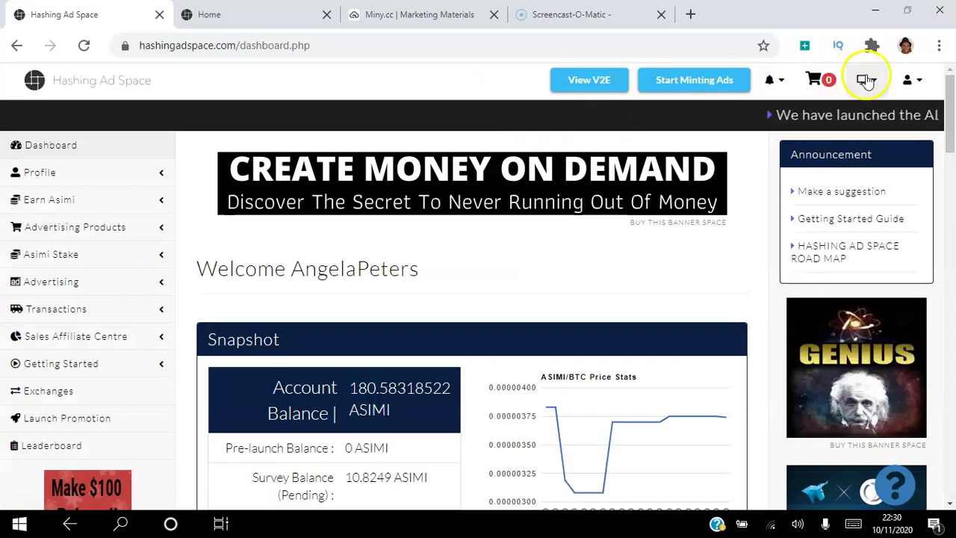
{"action": "left_click", "coordinate": [867, 81]}
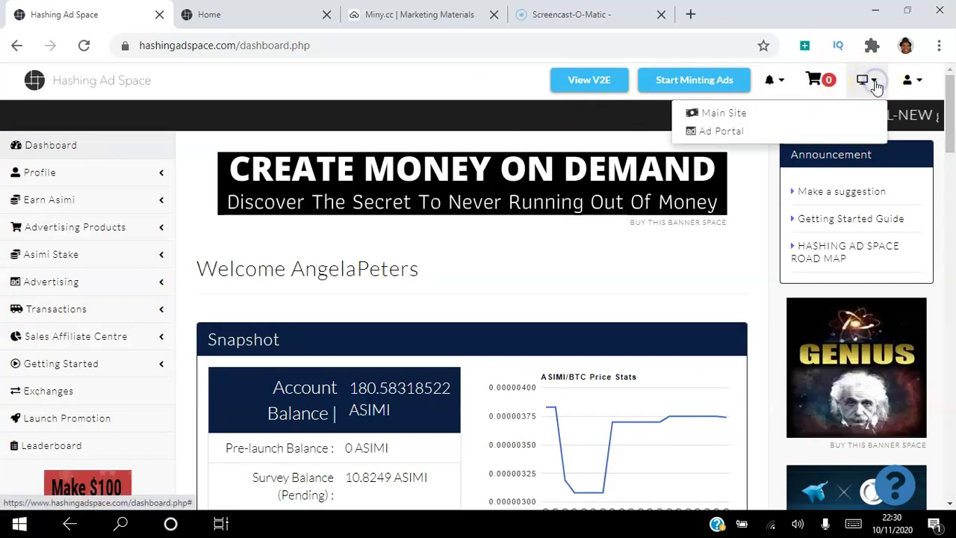
{"action": "left_click", "coordinate": [723, 133]}
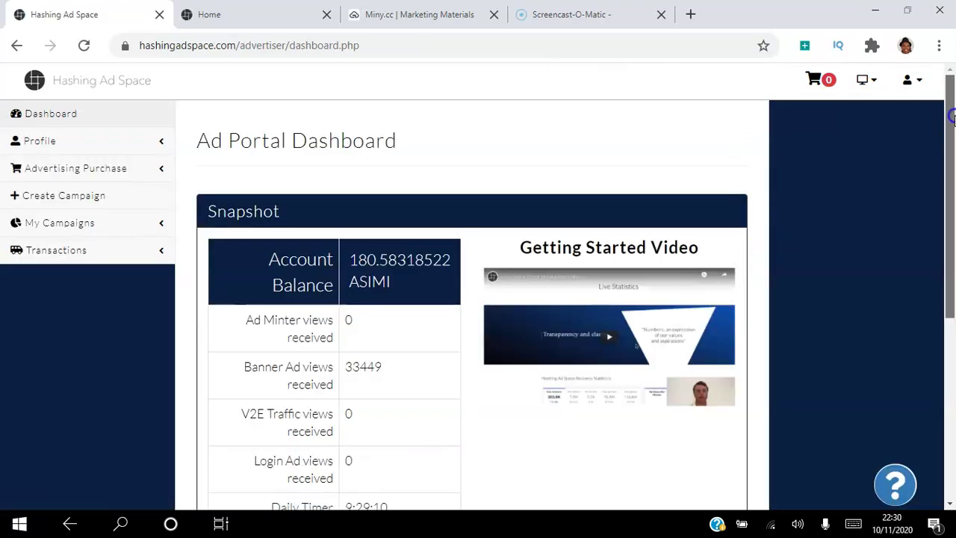
{"action": "left_click_drag", "start_coordinate": [941, 117], "coordinate": [948, 262]}
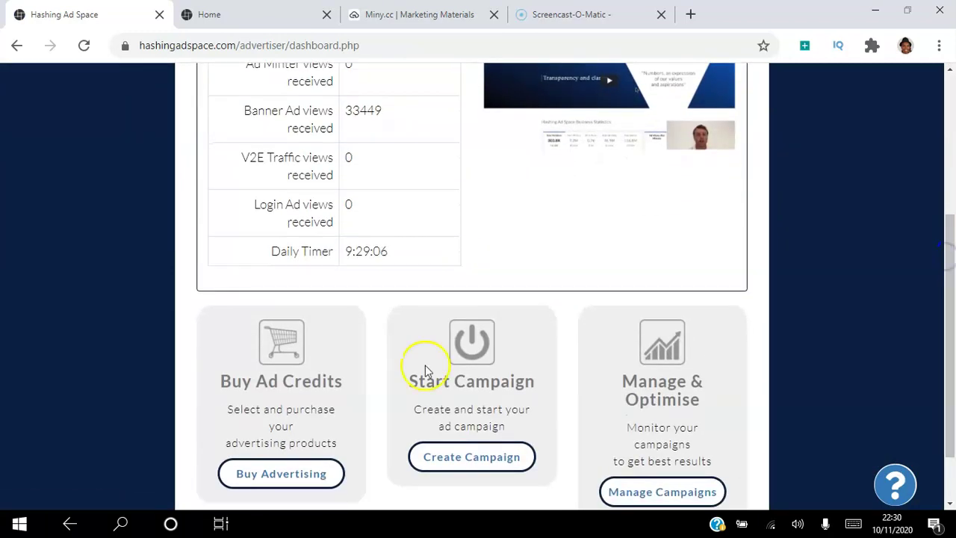
Browse the Buy Advertising catalogue down to the Login Ad - Stakers product
{"action": "left_click", "coordinate": [306, 485]}
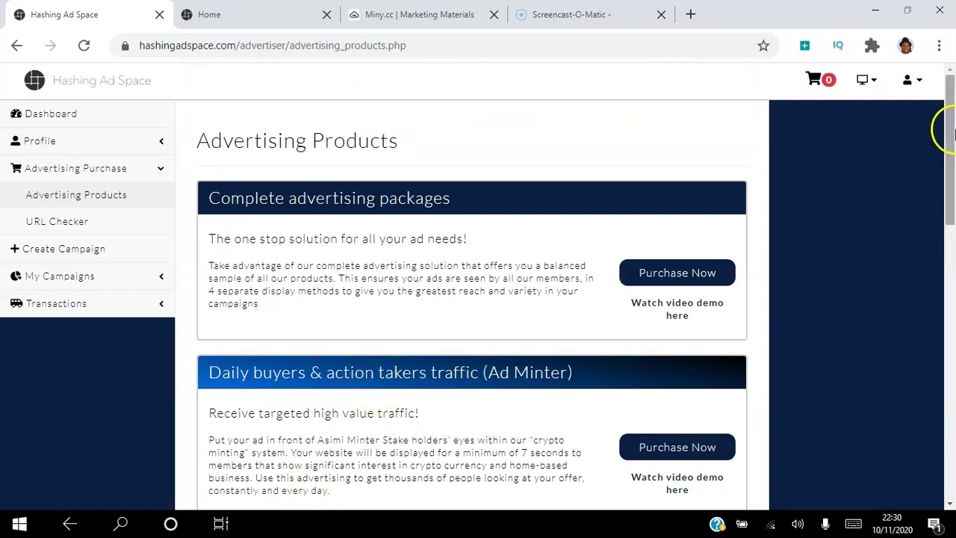
{"action": "left_click_drag", "start_coordinate": [945, 127], "coordinate": [952, 420]}
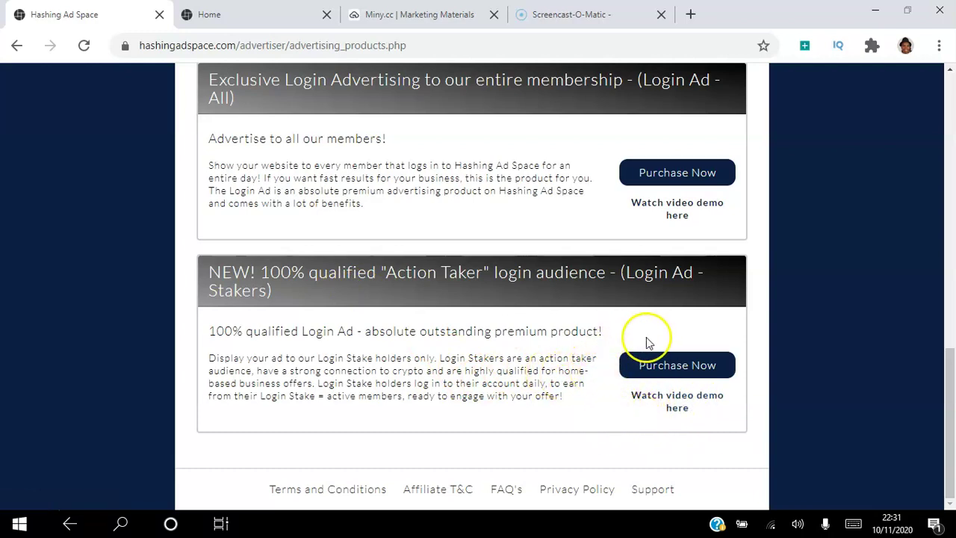
Add a Login Ad - Stakers slot for Mon, Nov 16, 2020 to the cart
{"action": "left_click", "coordinate": [677, 366]}
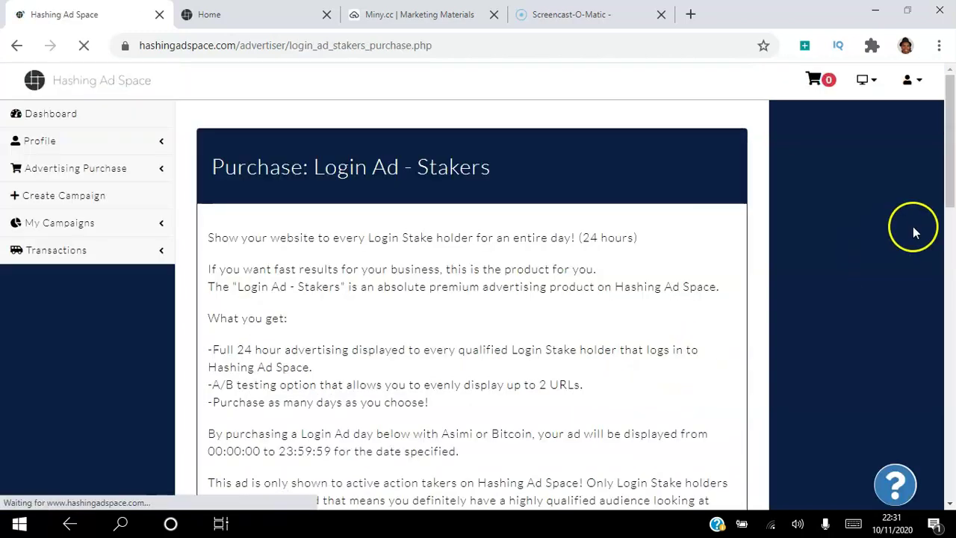
{"action": "mouse_move", "coordinate": [950, 159]}
{"action": "left_mouse_down"}
{"action": "mouse_move", "coordinate": [950, 182]}
{"action": "mouse_move", "coordinate": [951, 174]}
{"action": "left_mouse_up"}
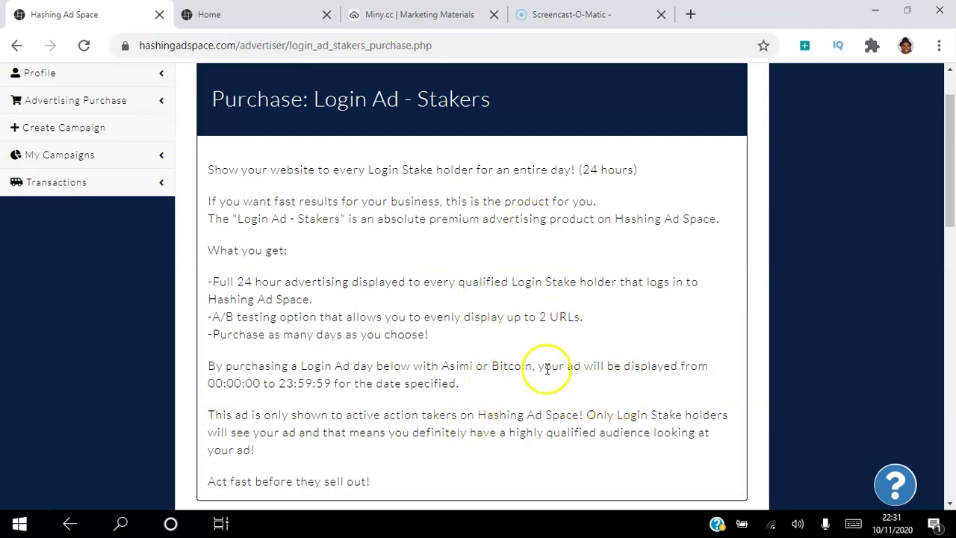
{"action": "left_click_drag", "start_coordinate": [948, 153], "coordinate": [953, 292]}
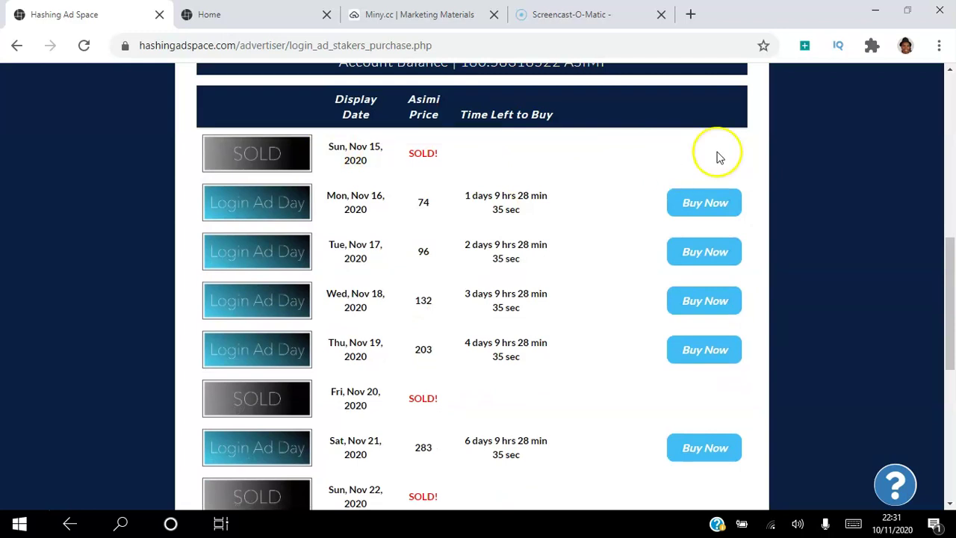
{"action": "mouse_move", "coordinate": [947, 250]}
{"action": "left_mouse_down"}
{"action": "mouse_move", "coordinate": [952, 367]}
{"action": "mouse_move", "coordinate": [951, 249]}
{"action": "left_mouse_up"}
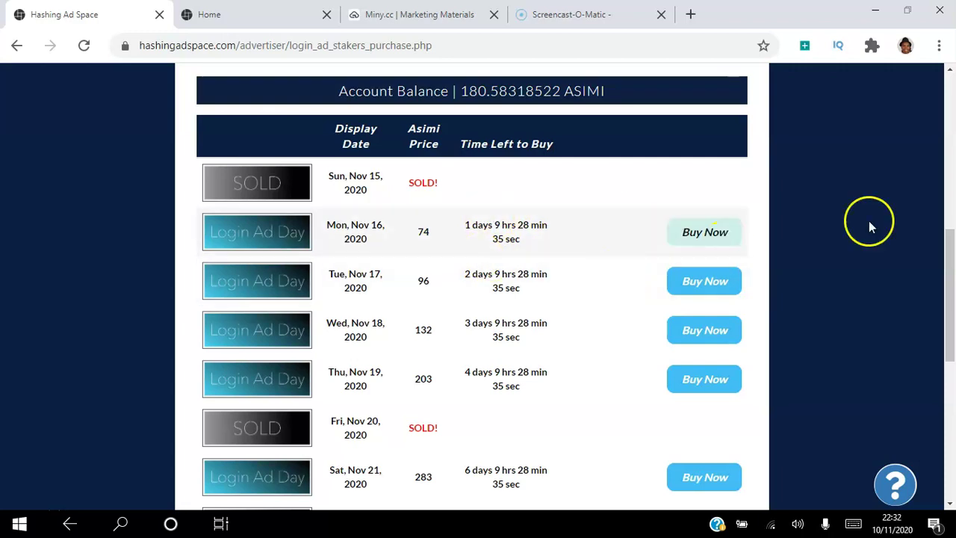
{"action": "left_click_drag", "start_coordinate": [948, 259], "coordinate": [950, 278]}
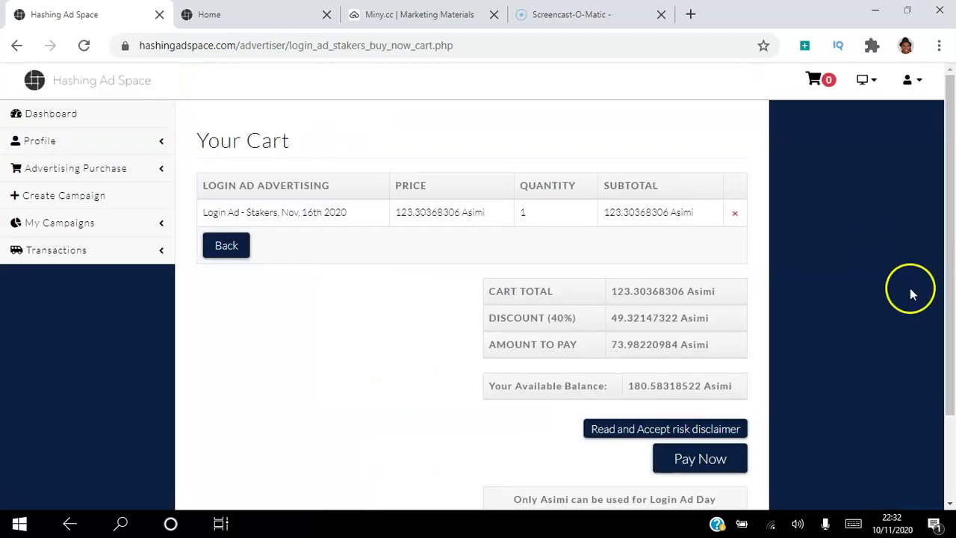
Accept the risk disclaimer and pay 73.98220984 Asimi for the Nov 16 Login Ad
{"action": "left_click_drag", "start_coordinate": [953, 189], "coordinate": [953, 202]}
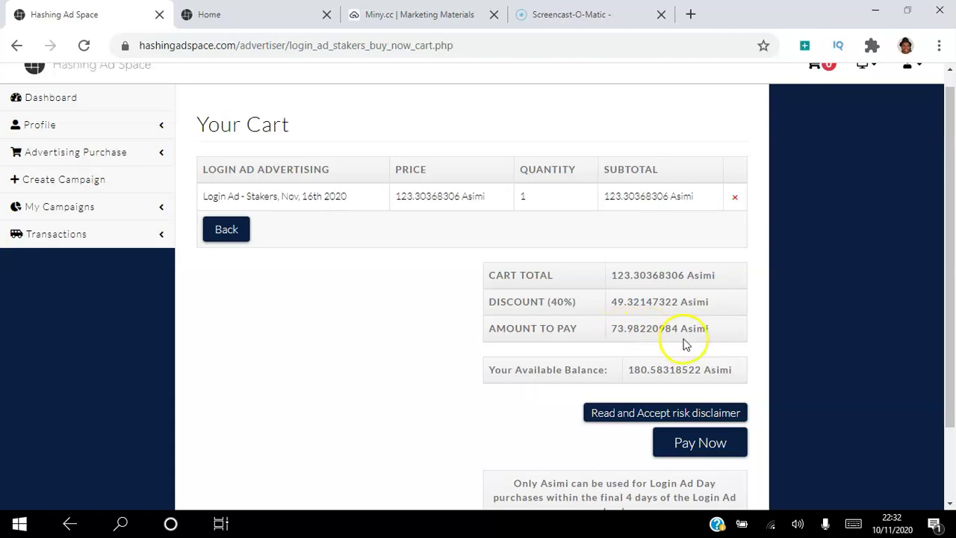
{"action": "left_click_drag", "start_coordinate": [953, 214], "coordinate": [945, 258]}
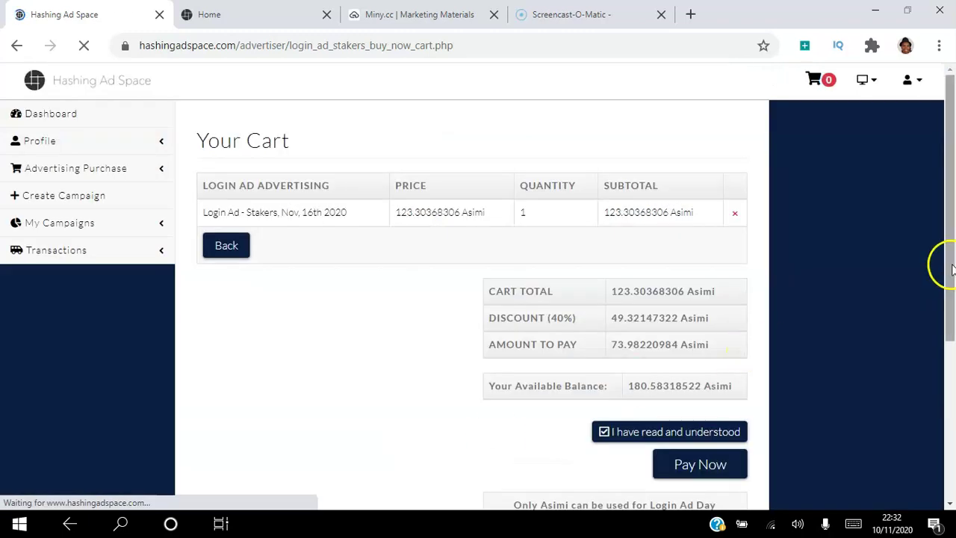
{"action": "left_click", "coordinate": [951, 250]}
{"action": "left_click_drag", "start_coordinate": [951, 250], "coordinate": [932, 334]}
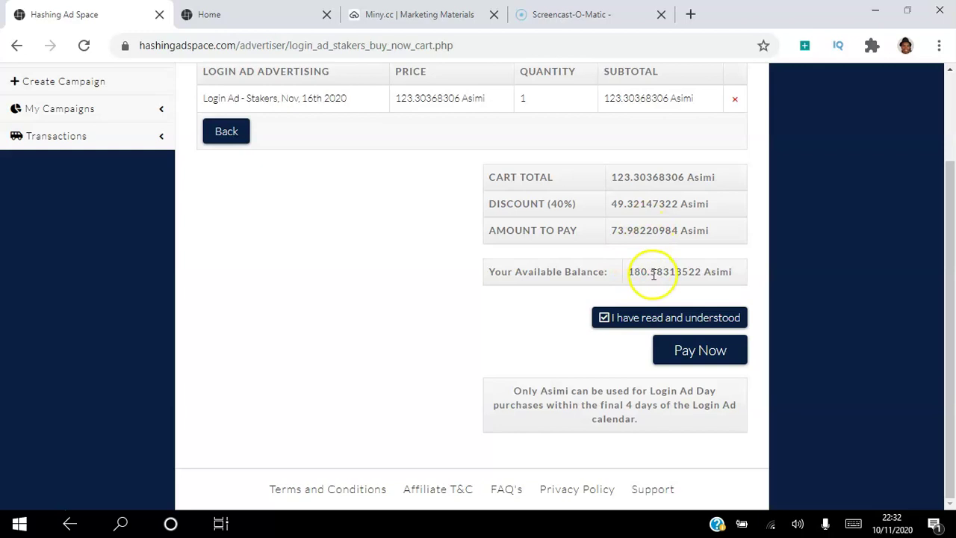
{"action": "left_click", "coordinate": [708, 352]}
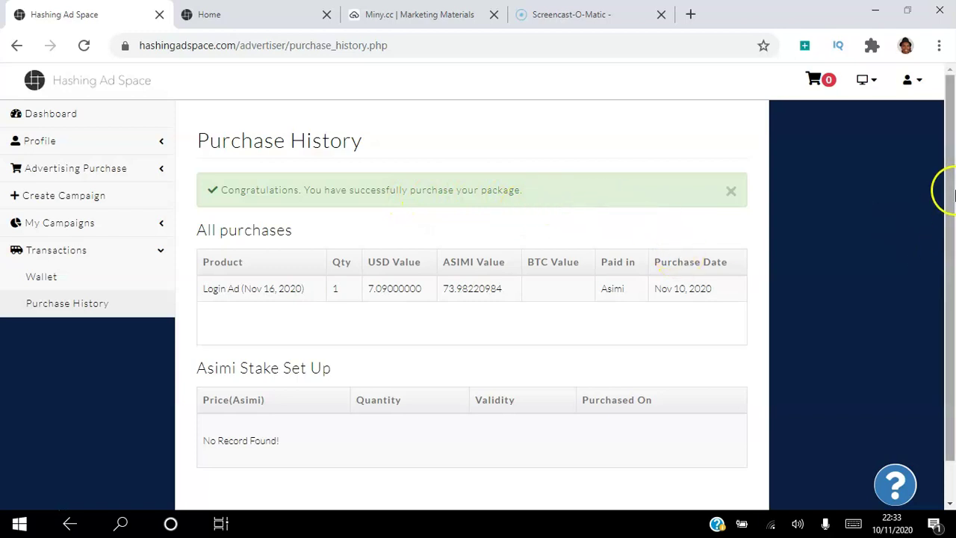
Look over the Create Campaign page, then go from the Ad Portal to the Main Site
{"action": "left_click_drag", "start_coordinate": [946, 190], "coordinate": [945, 242]}
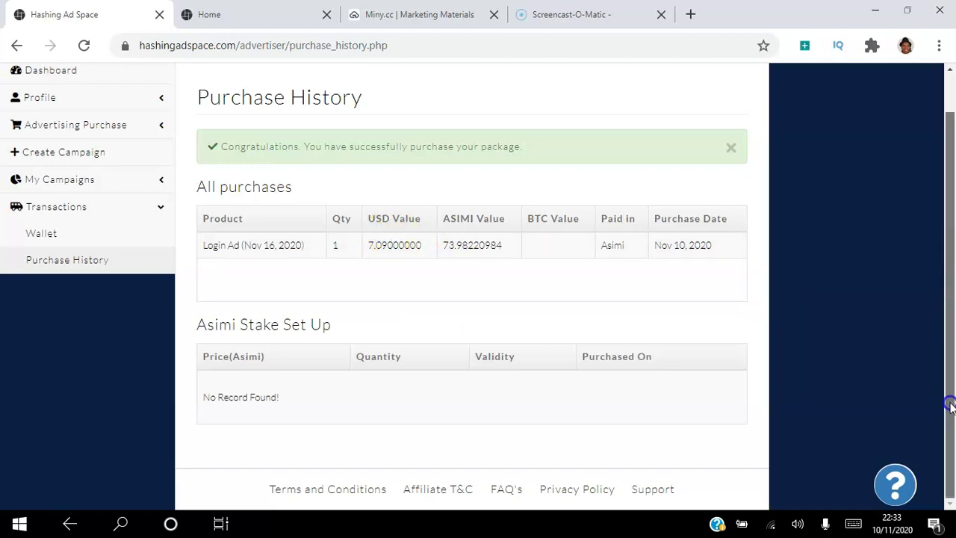
{"action": "left_click_drag", "start_coordinate": [950, 406], "coordinate": [951, 226]}
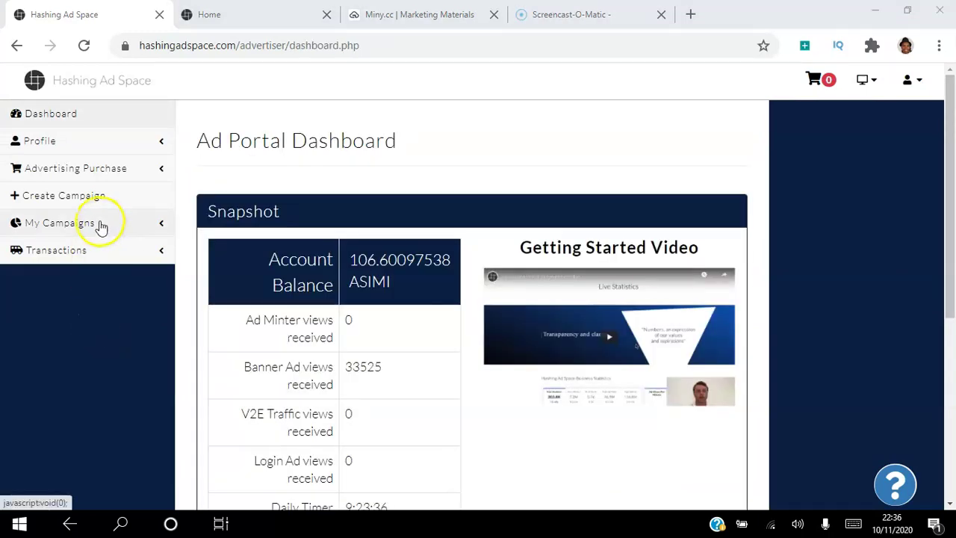
{"action": "left_click", "coordinate": [79, 199]}
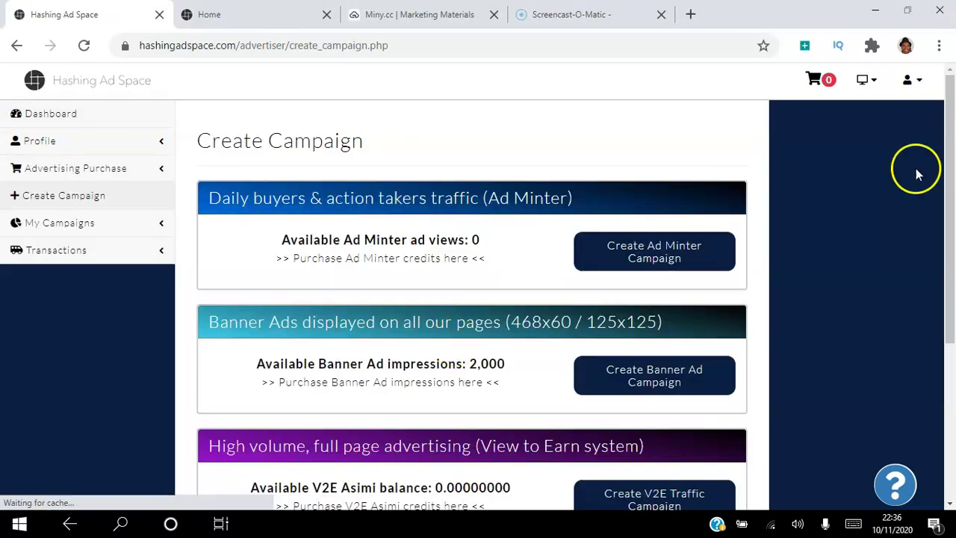
{"action": "left_click_drag", "start_coordinate": [950, 122], "coordinate": [950, 284]}
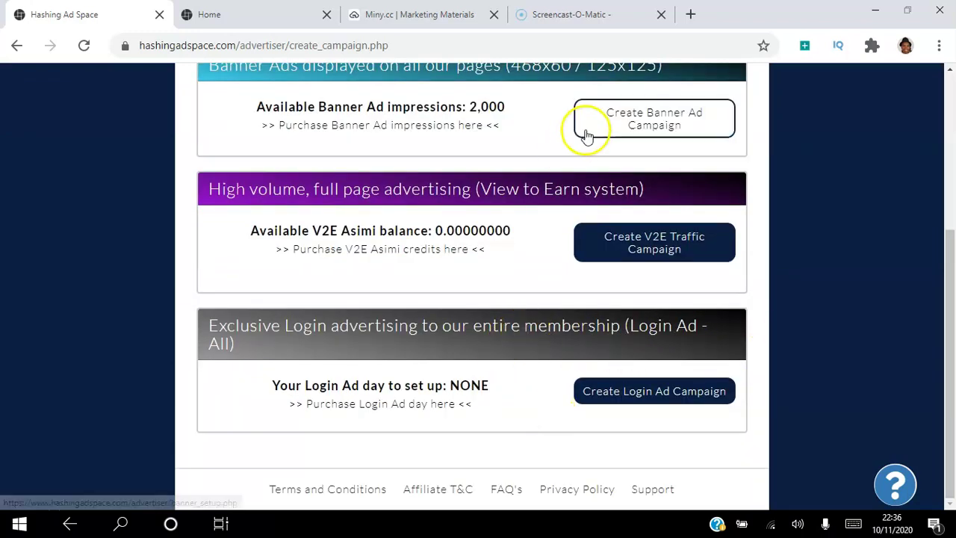
{"action": "left_click_drag", "start_coordinate": [946, 291], "coordinate": [884, 115]}
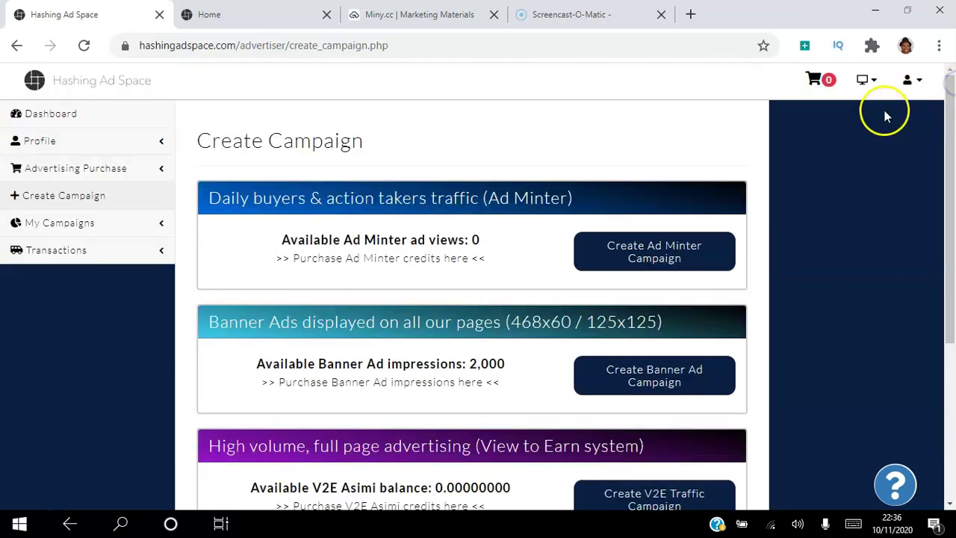
{"action": "left_click", "coordinate": [878, 87]}
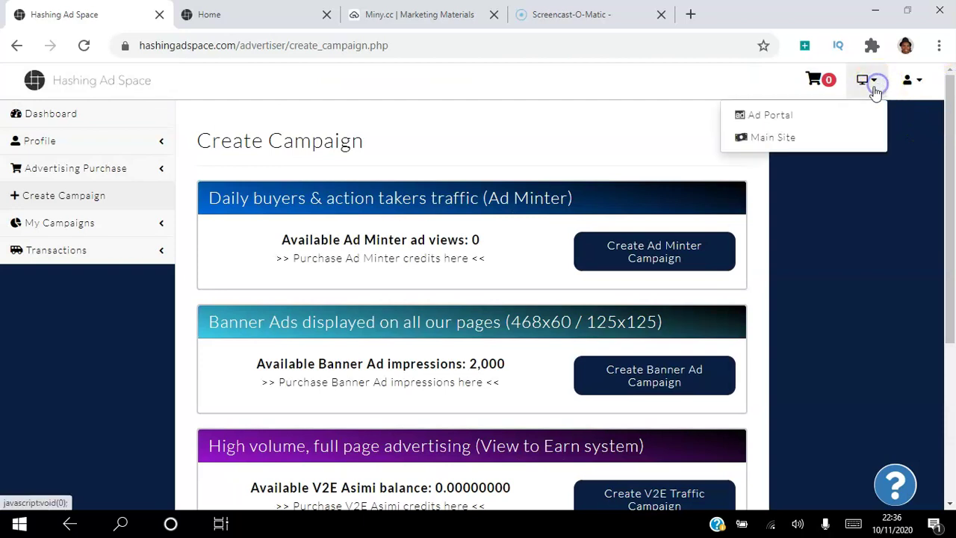
{"action": "left_click", "coordinate": [775, 139]}
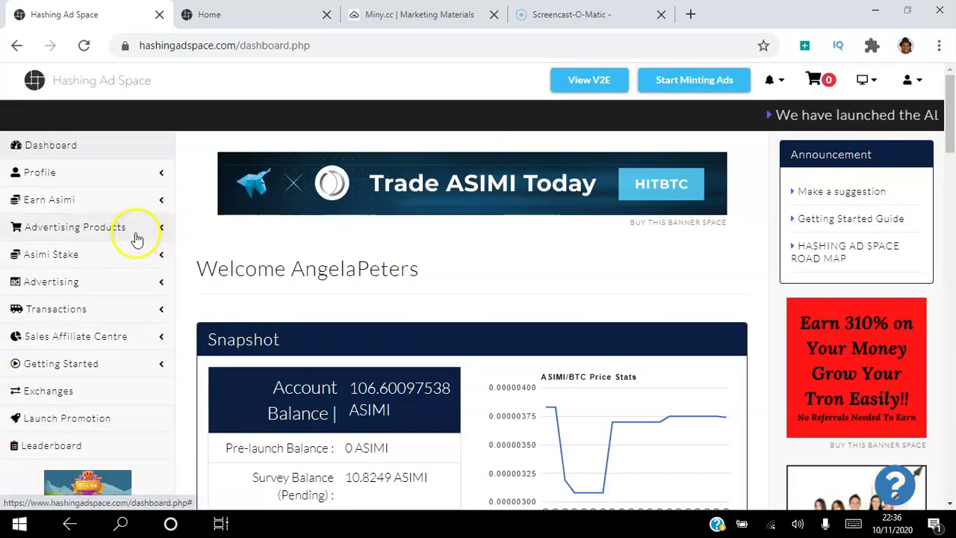
Expand Advertising and then Campaign Setup in the left sidebar
{"action": "left_click", "coordinate": [101, 285]}
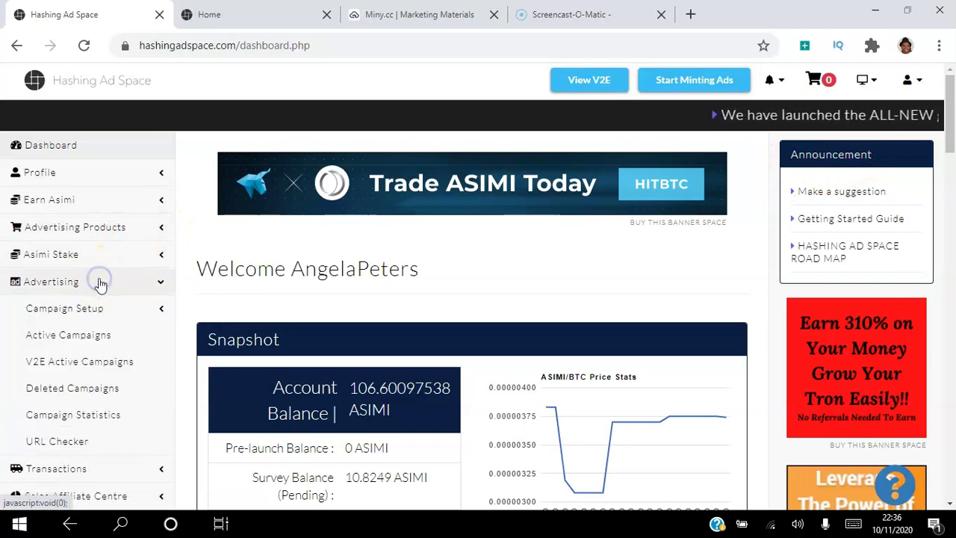
{"action": "left_click", "coordinate": [90, 316]}
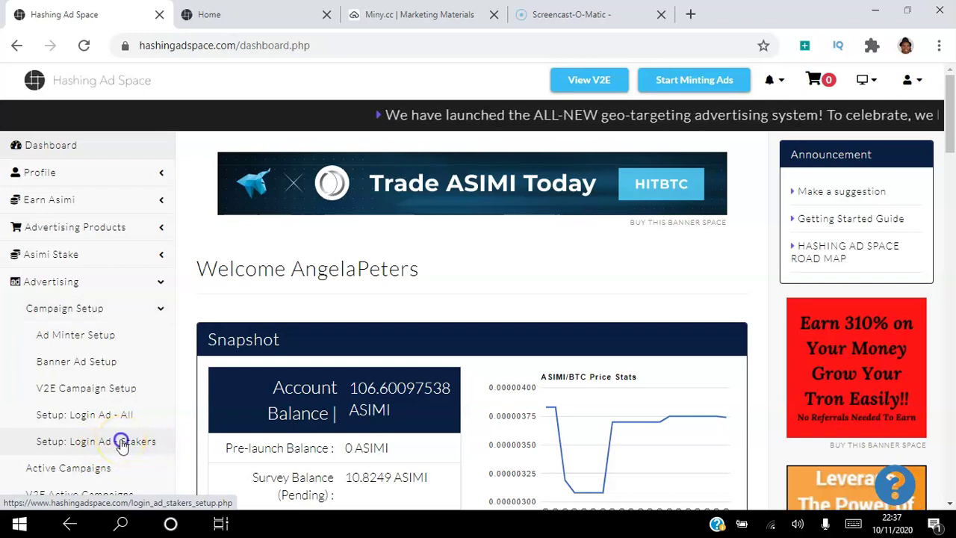
Open the Login Ad - Stakers setup and paste a Miny.cc landing link into URL A
{"action": "left_click", "coordinate": [121, 442]}
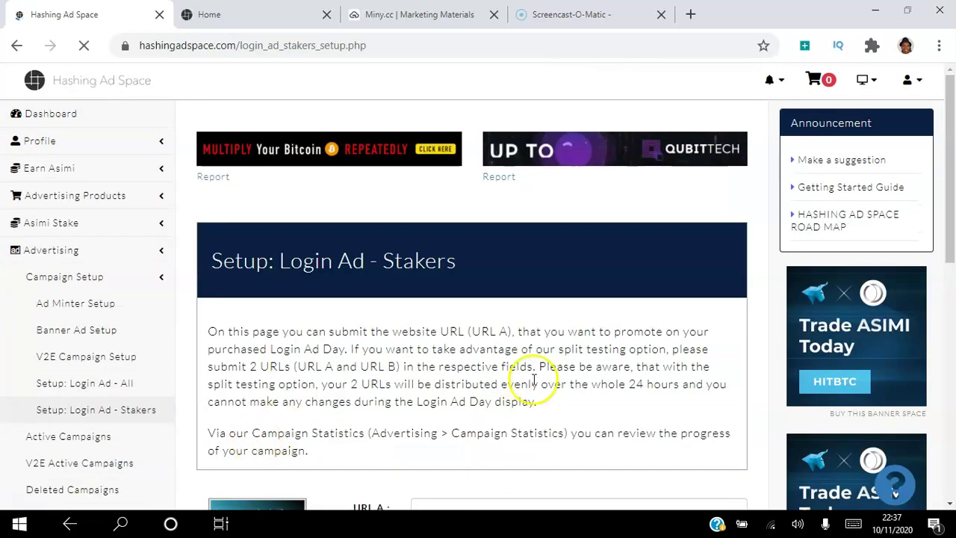
{"action": "left_click_drag", "start_coordinate": [947, 156], "coordinate": [945, 277]}
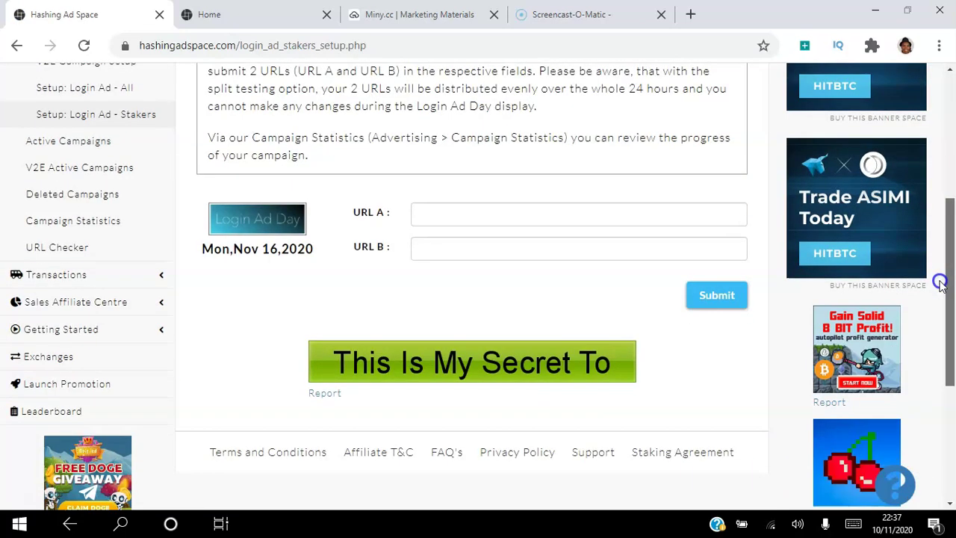
{"action": "left_click", "coordinate": [523, 217]}
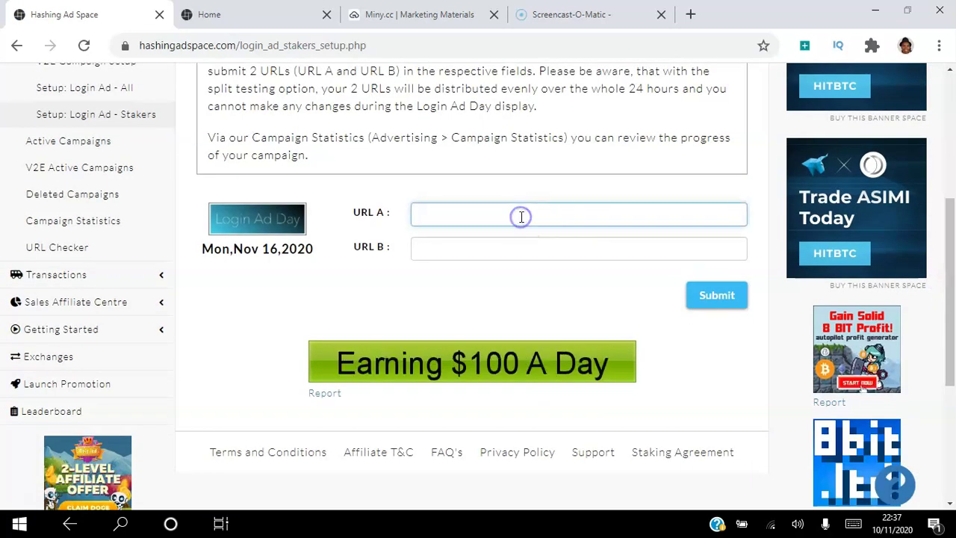
{"action": "left_click", "coordinate": [437, 17]}
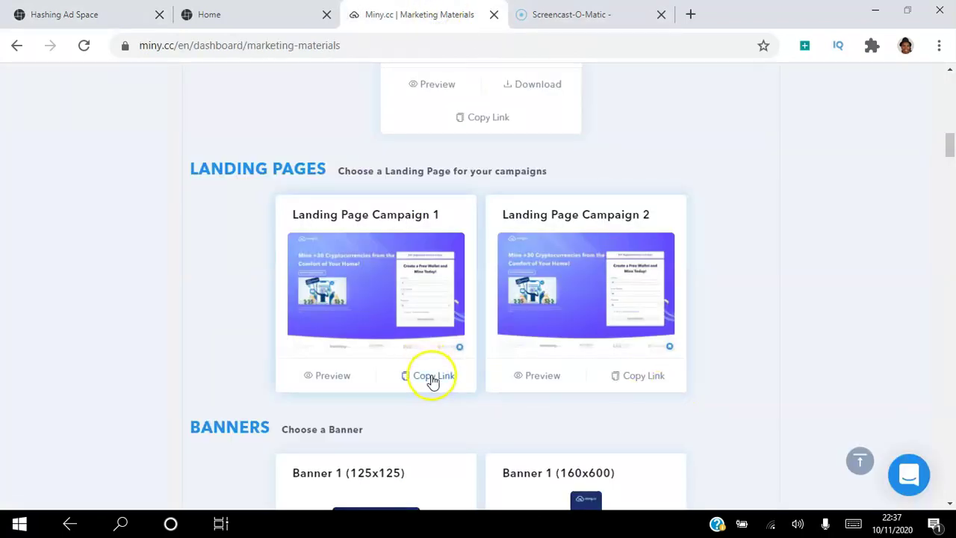
{"action": "left_click", "coordinate": [269, 18]}
{"action": "left_click", "coordinate": [121, 16]}
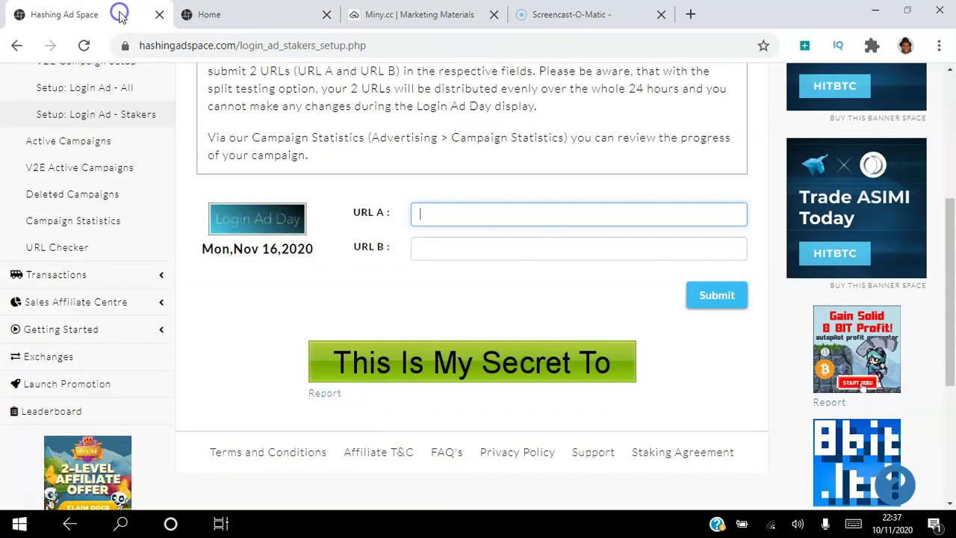
{"action": "left_click", "coordinate": [451, 219]}
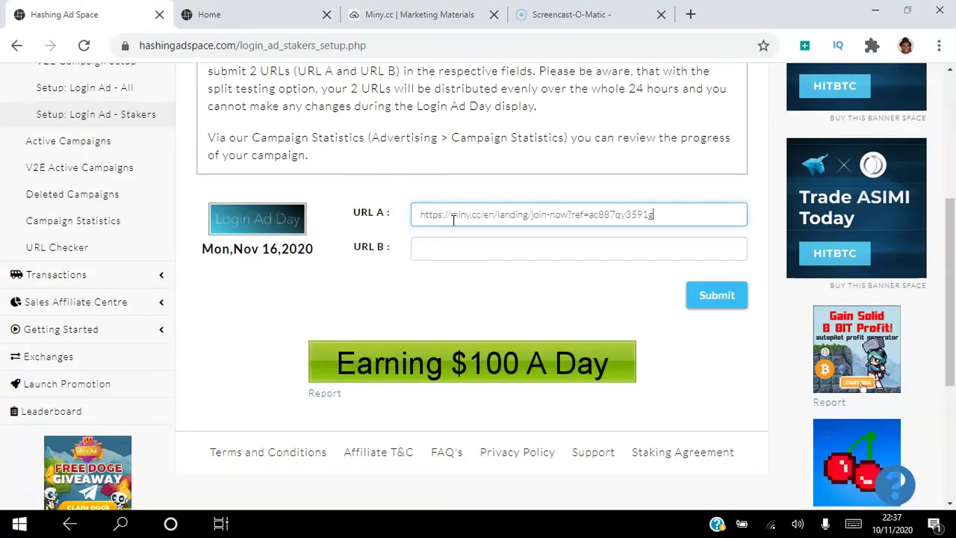
Paste a second Miny.cc landing link into URL B
{"action": "left_click", "coordinate": [462, 248]}
{"action": "left_click", "coordinate": [438, 17]}
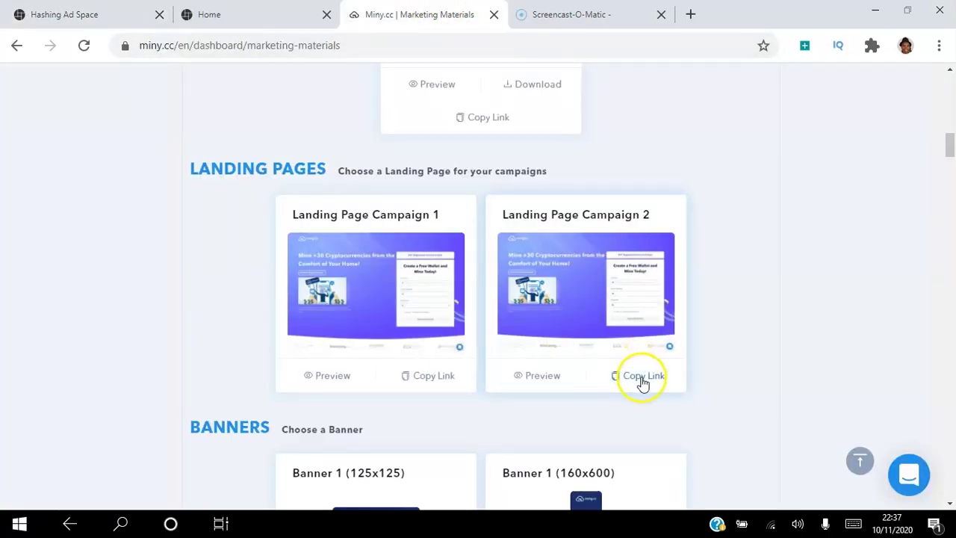
{"action": "left_click", "coordinate": [112, 12]}
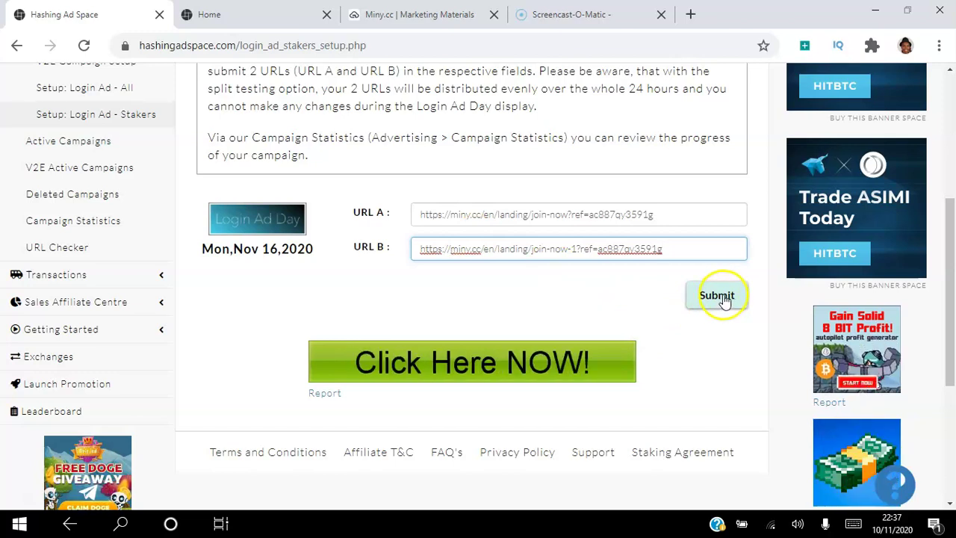
Submit both URLs, confirm they show Submitted, and return to the Miny.cc Marketing Materials
{"action": "left_click", "coordinate": [723, 298]}
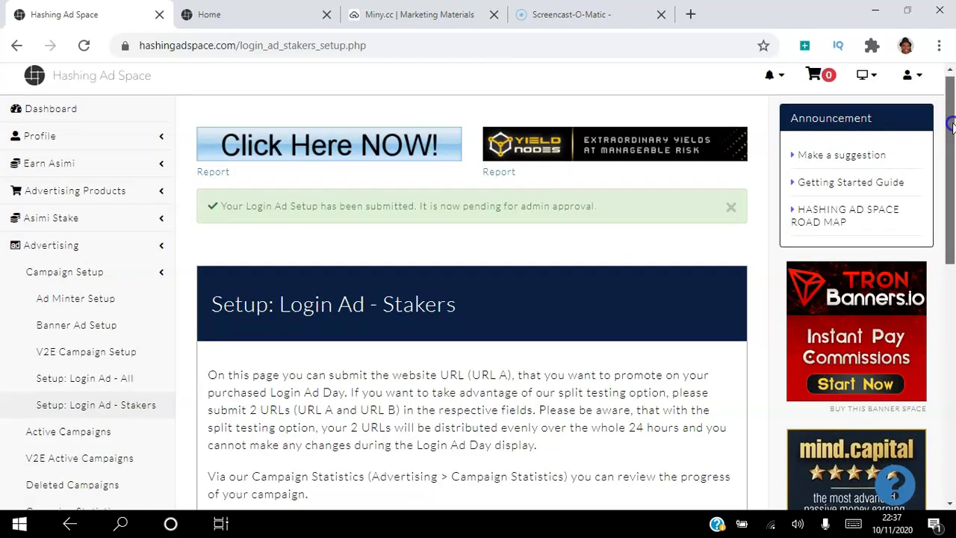
{"action": "left_click_drag", "start_coordinate": [951, 118], "coordinate": [951, 244]}
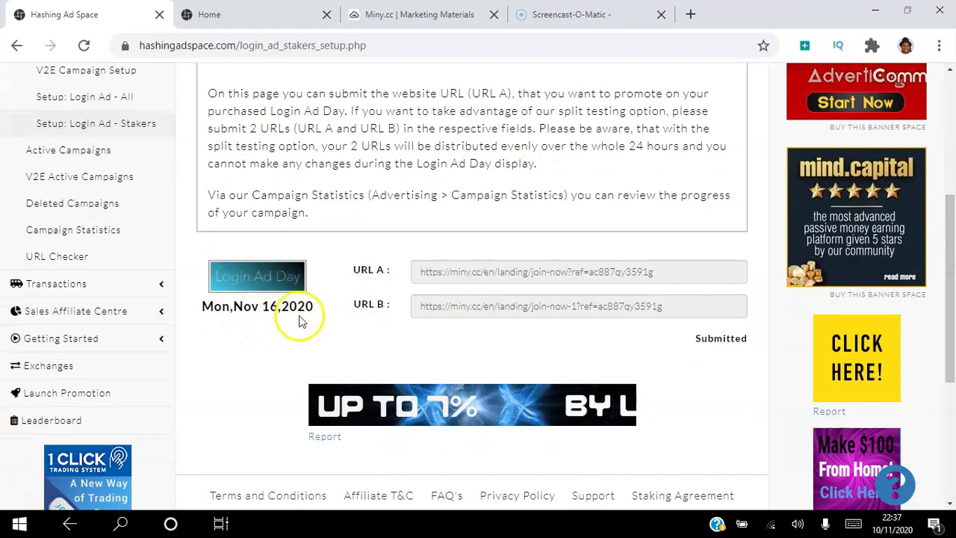
{"action": "left_click_drag", "start_coordinate": [952, 258], "coordinate": [256, 317]}
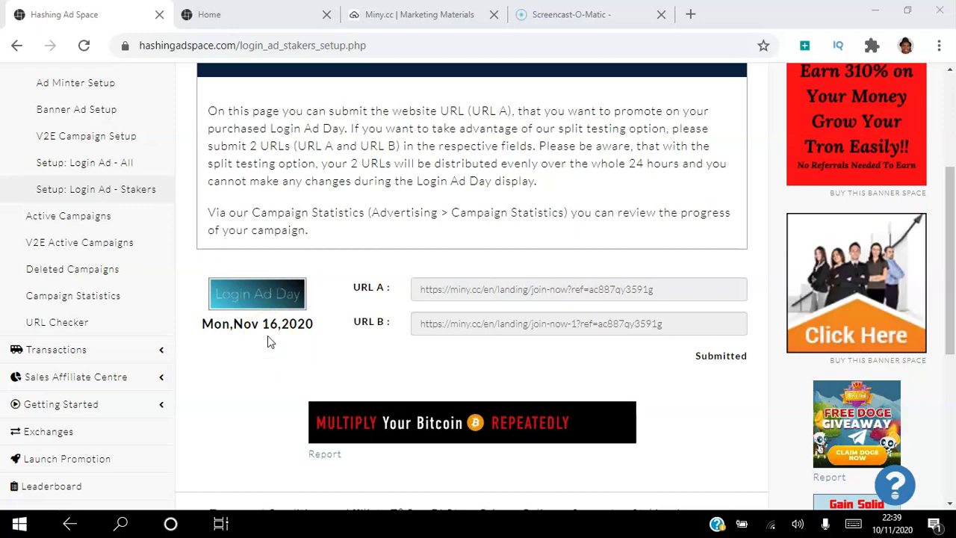
{"action": "left_click", "coordinate": [285, 334]}
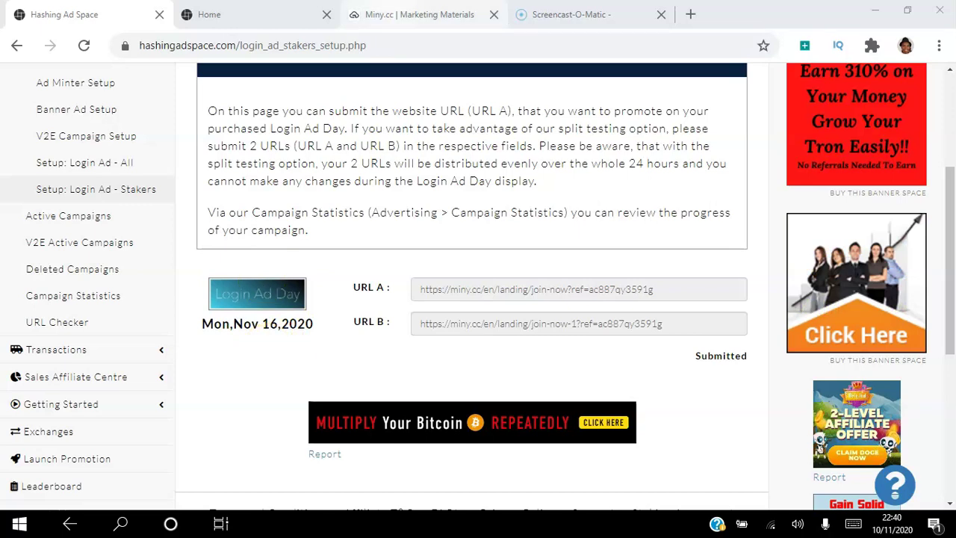
{"action": "left_click", "coordinate": [395, 14]}
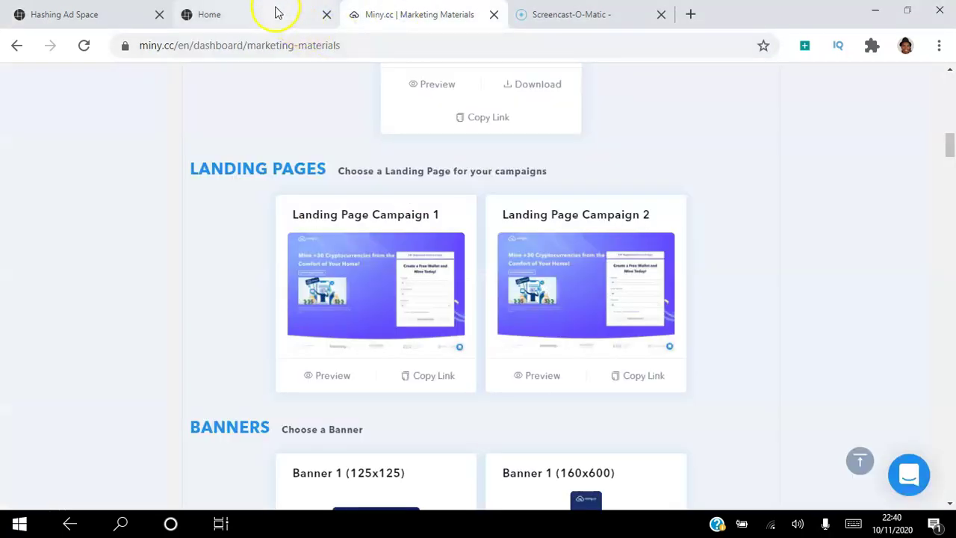
Leave the Miny.cc Marketing Materials page and return to the Hashing Ad Space advertiser home page
{"action": "left_click_drag", "start_coordinate": [950, 153], "coordinate": [947, 61]}
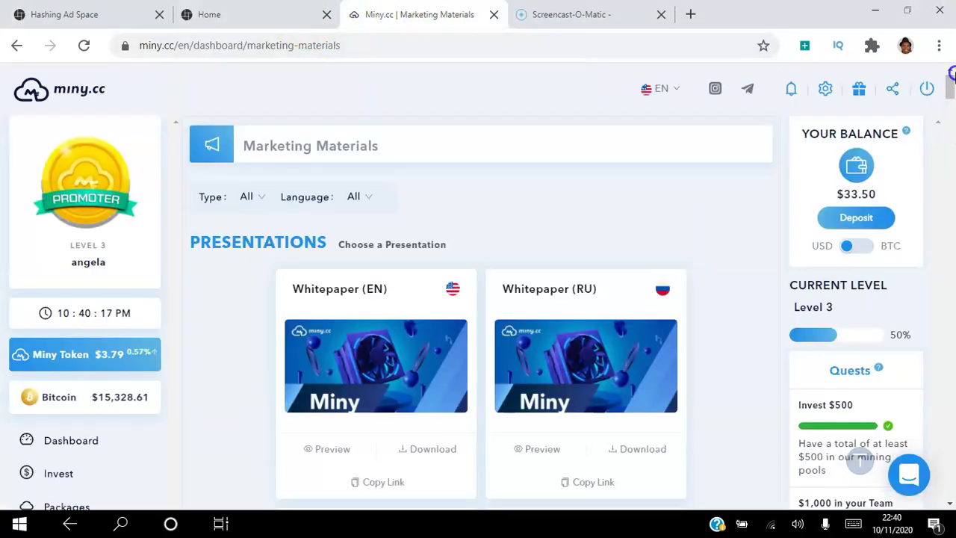
{"action": "left_click", "coordinate": [225, 14]}
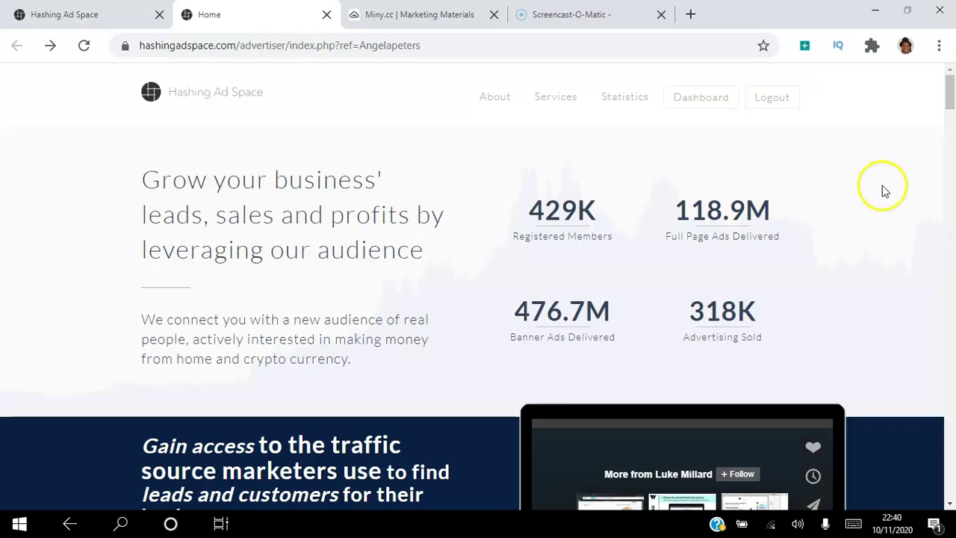
{"action": "scroll", "coordinate": [948, 83], "scroll_direction": "down", "scroll_amount": 6}
{"action": "scroll", "coordinate": [413, 246], "scroll_direction": "up", "scroll_amount": 2}
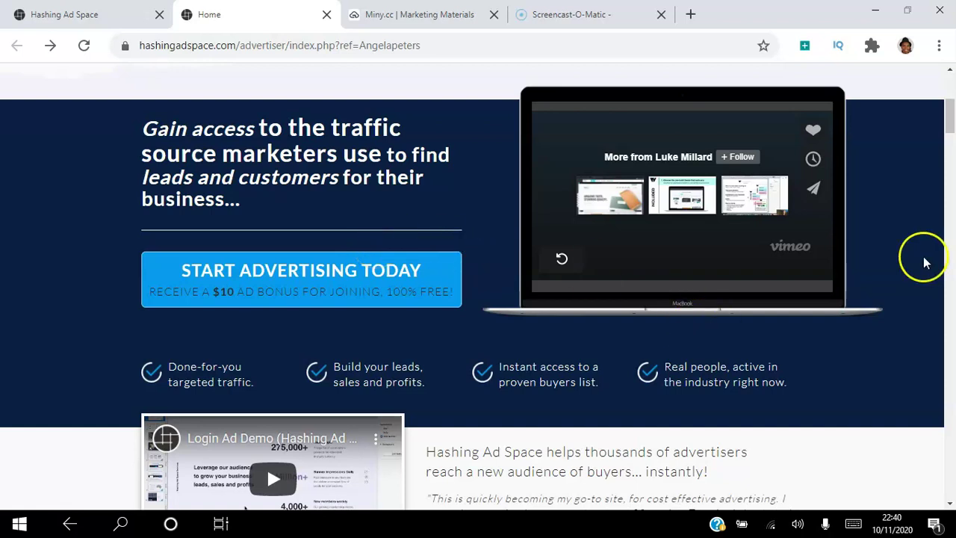
{"action": "left_click_drag", "start_coordinate": [947, 117], "coordinate": [950, 93]}
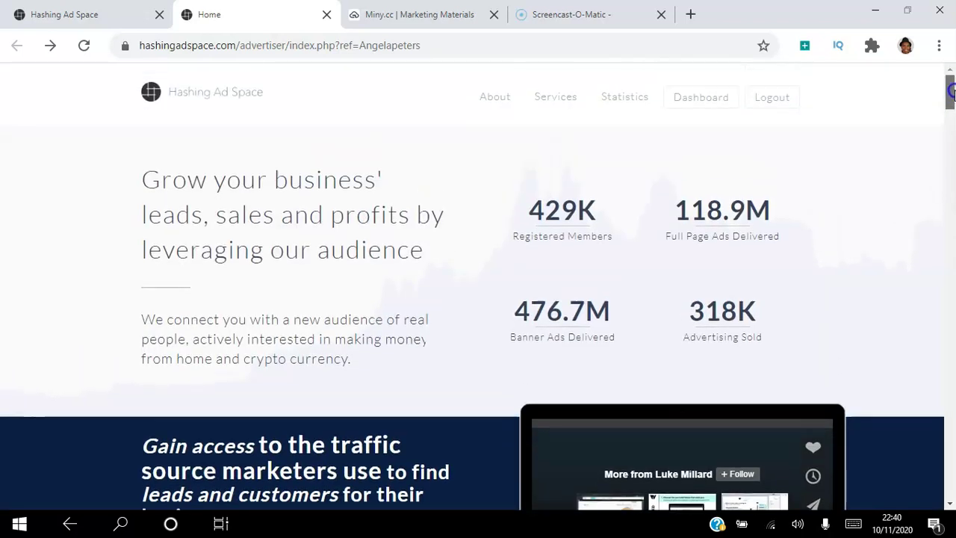